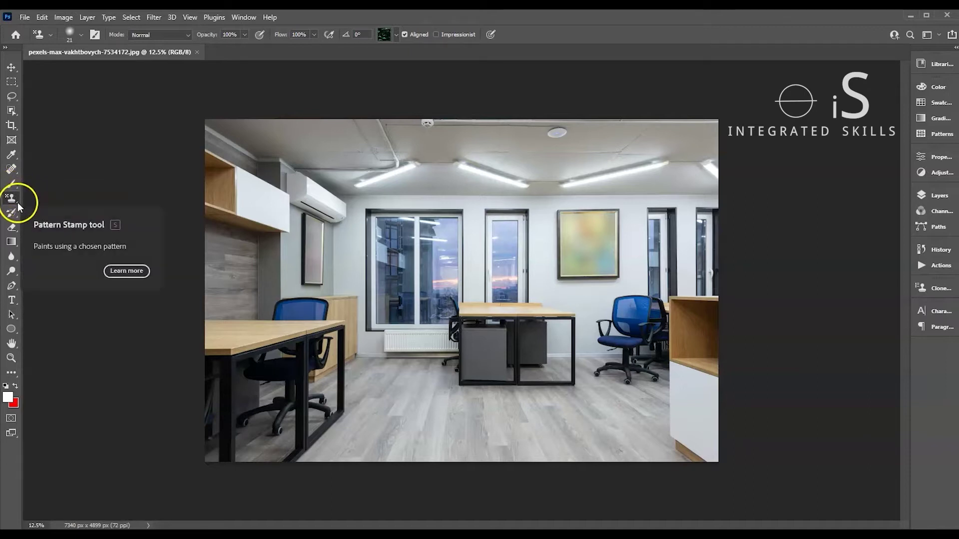
- Switch from the Pattern Stamp to the Clone Stamp tool
click(11, 198)
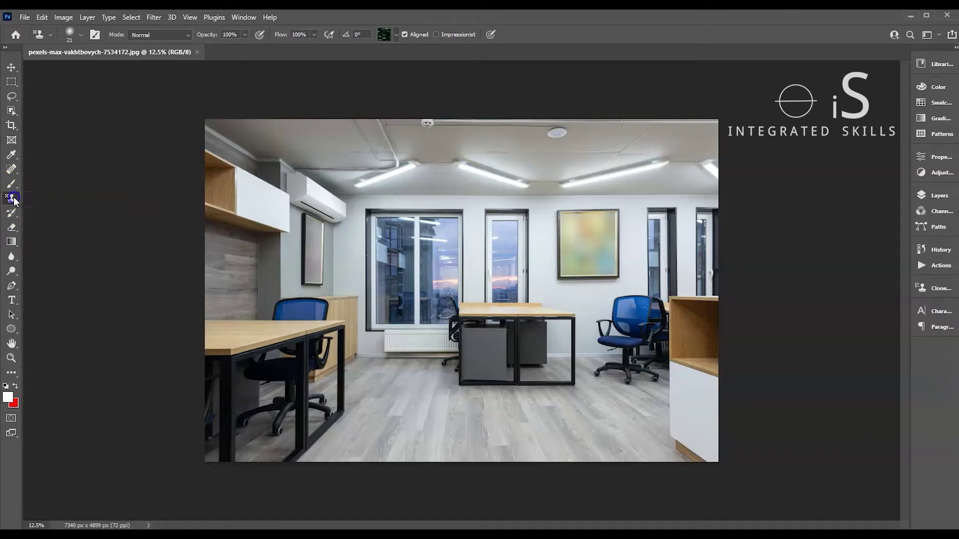
click(40, 199)
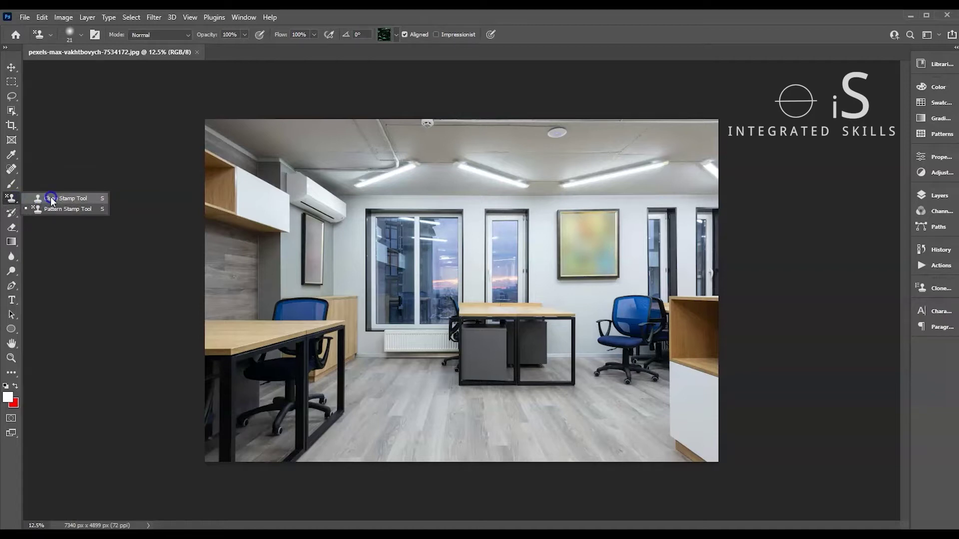
click(51, 200)
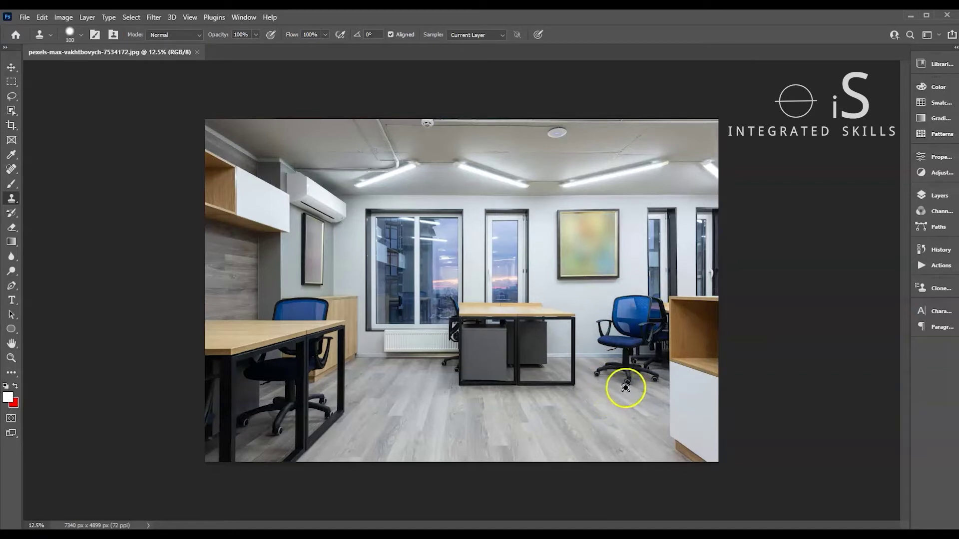
- Try to stamp over the front wheel of the blue office chair without a clone source defined
scroll(628, 384, up, 5)
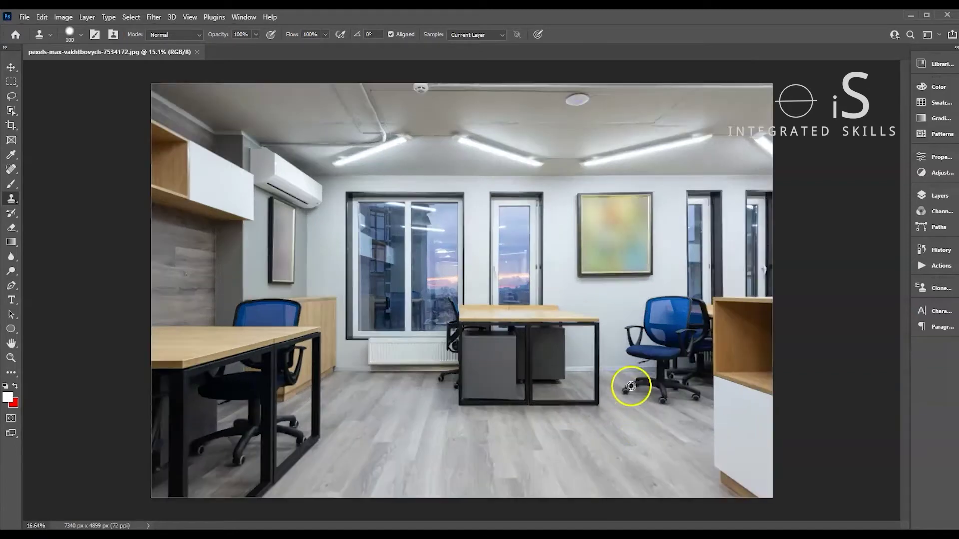
scroll(649, 394, up, 2)
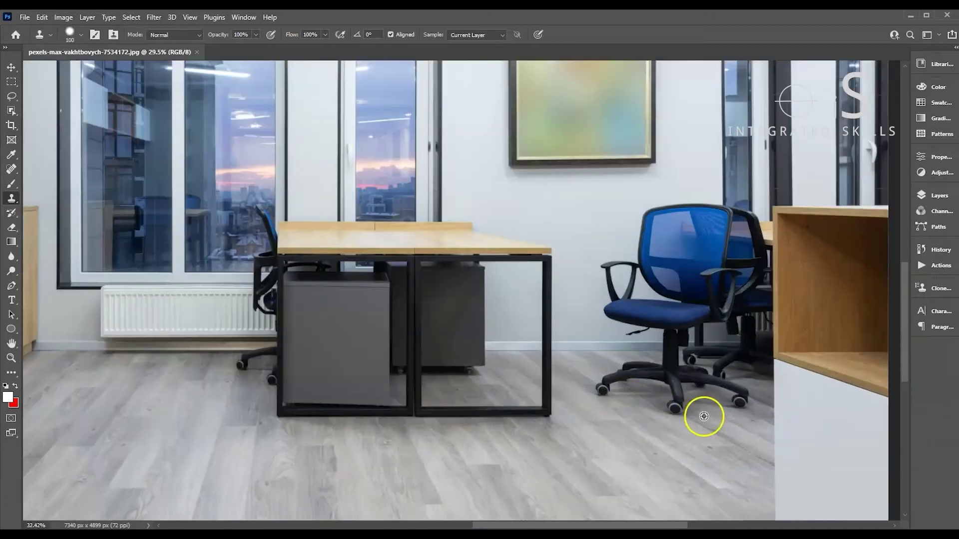
scroll(702, 415, up, 3)
scroll(667, 406, up, 5)
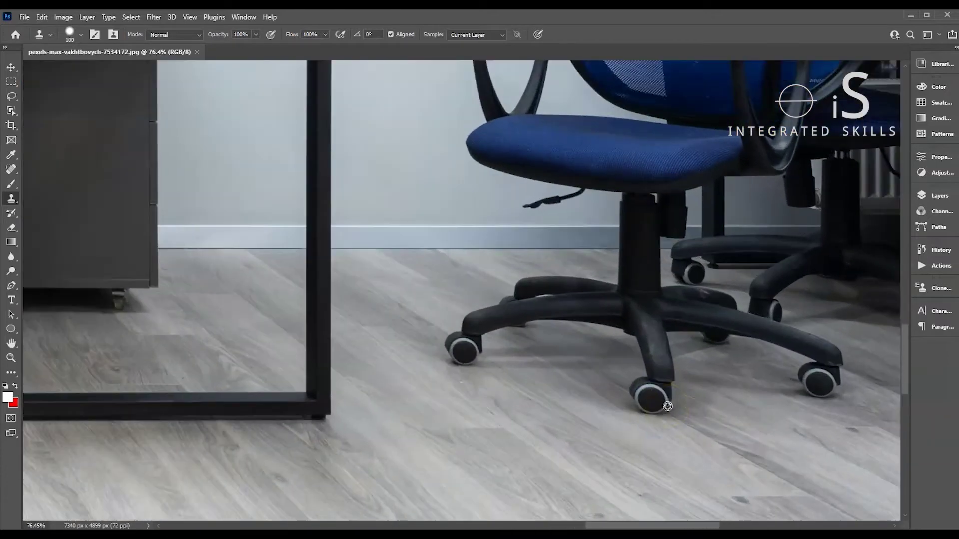
scroll(667, 406, up, 3)
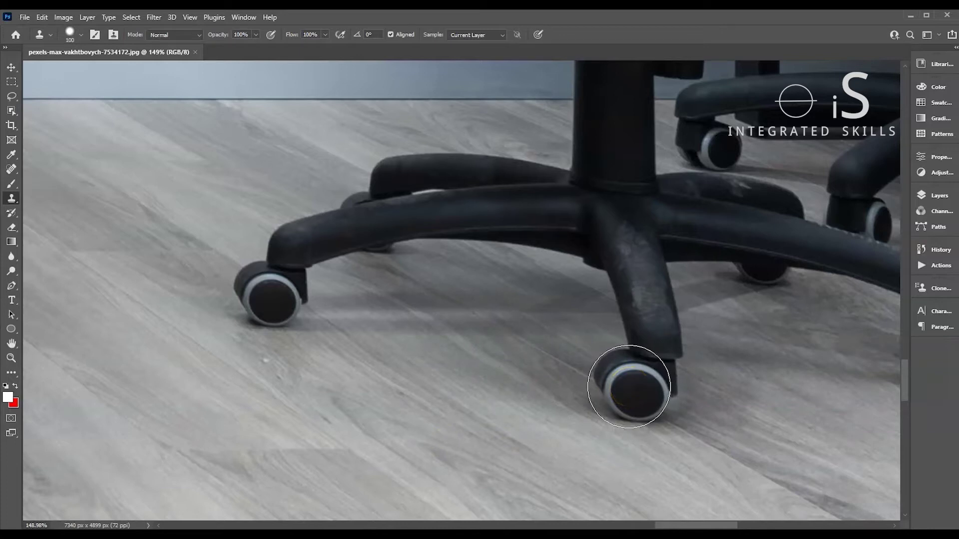
click(628, 389)
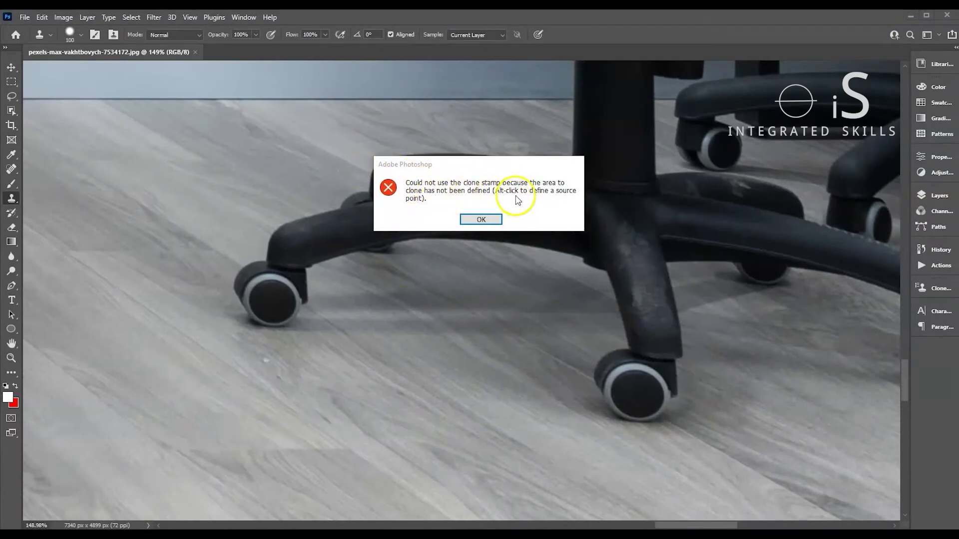
click(486, 219)
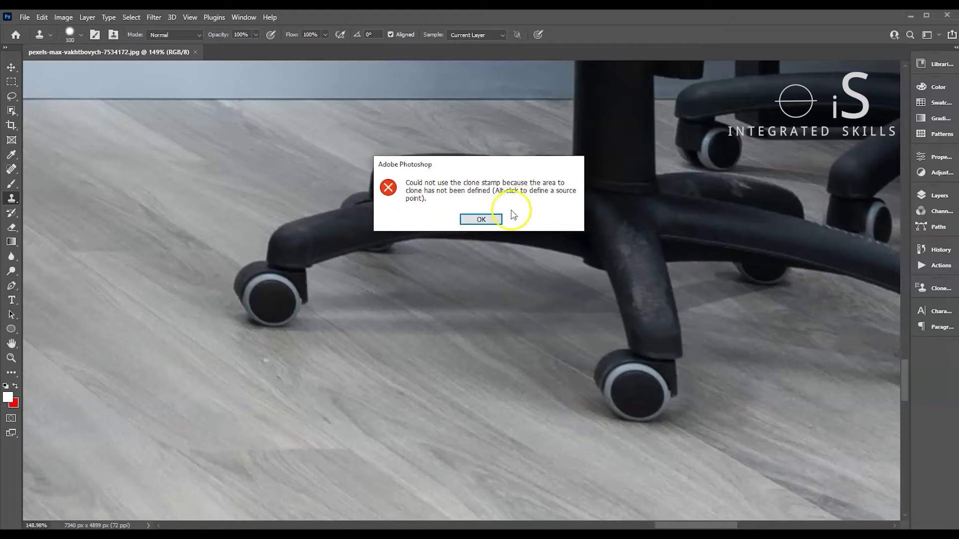
click(480, 220)
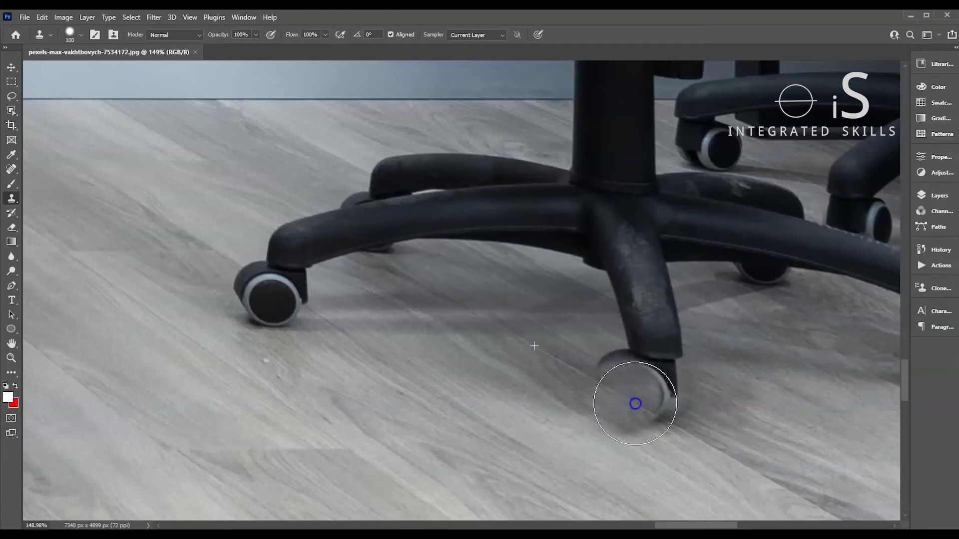
- Clone nearby floor planks over the chair's front wheel with the 100 px brush, resampling from the floor beside the leg
drag(635, 404, 642, 410)
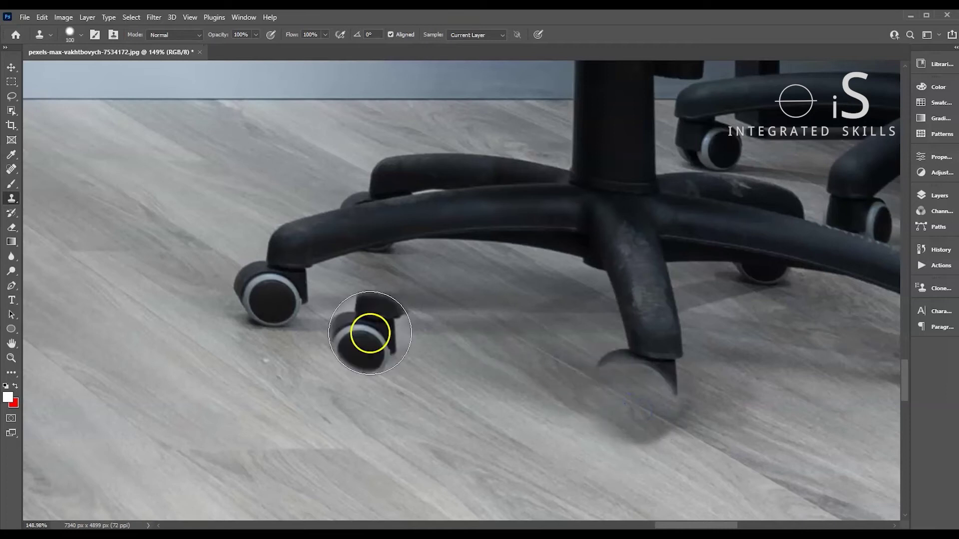
drag(641, 403, 599, 407)
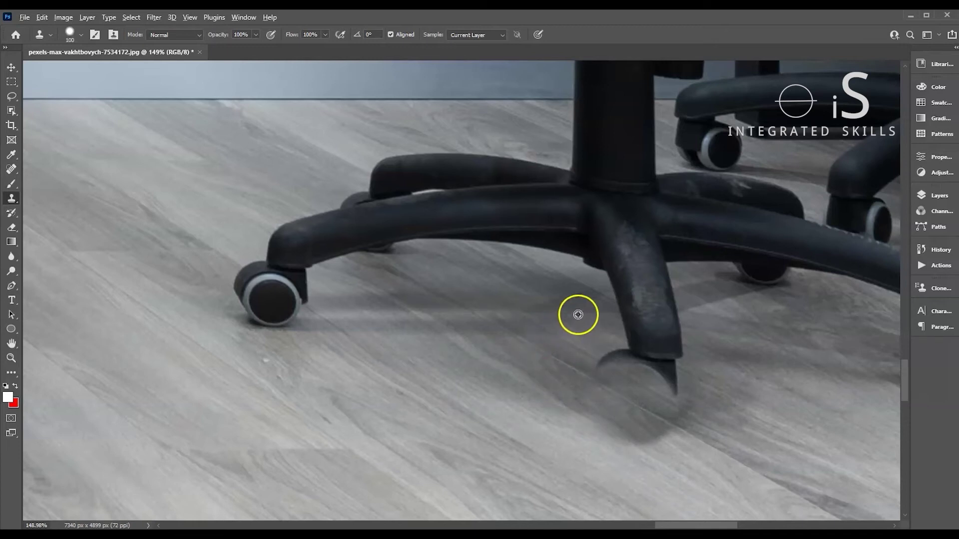
alt+click(553, 310)
drag(569, 364, 615, 382)
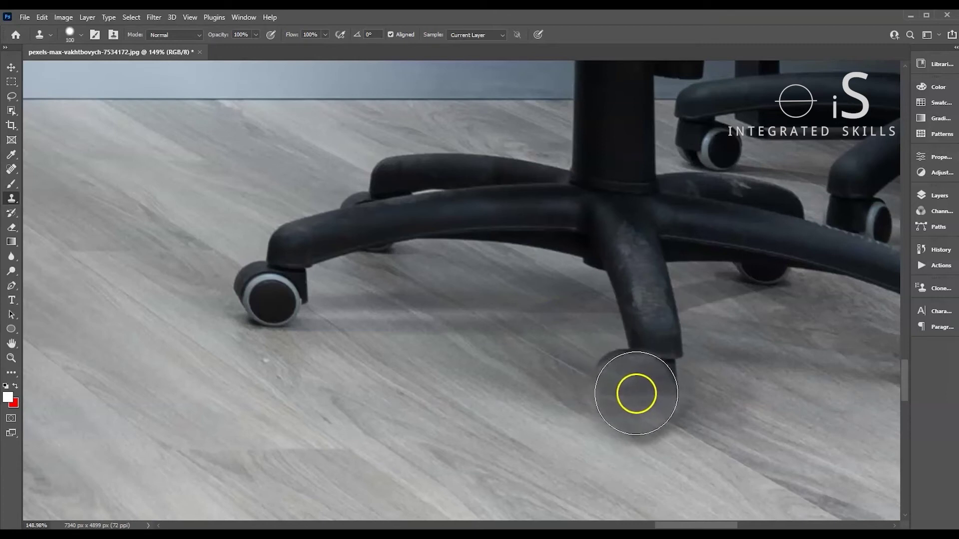
drag(638, 394, 618, 389)
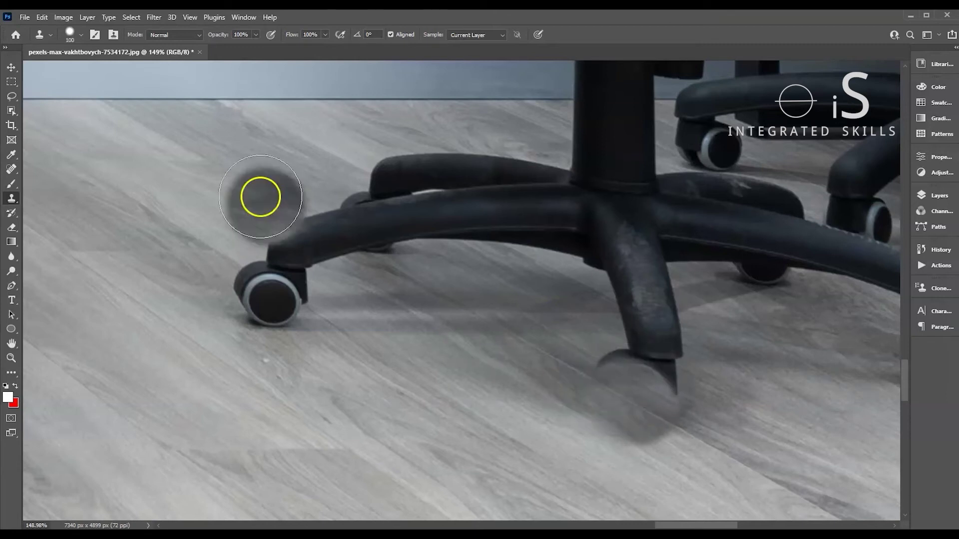
- Reduce the clone brush size to 15 px, testing 10% hardness and returning it to 70%
click(80, 35)
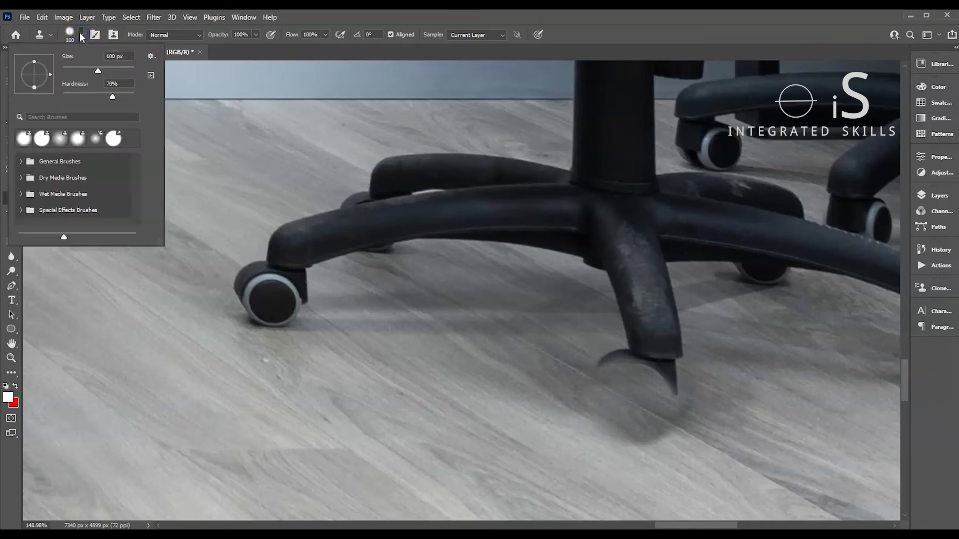
drag(102, 72, 76, 71)
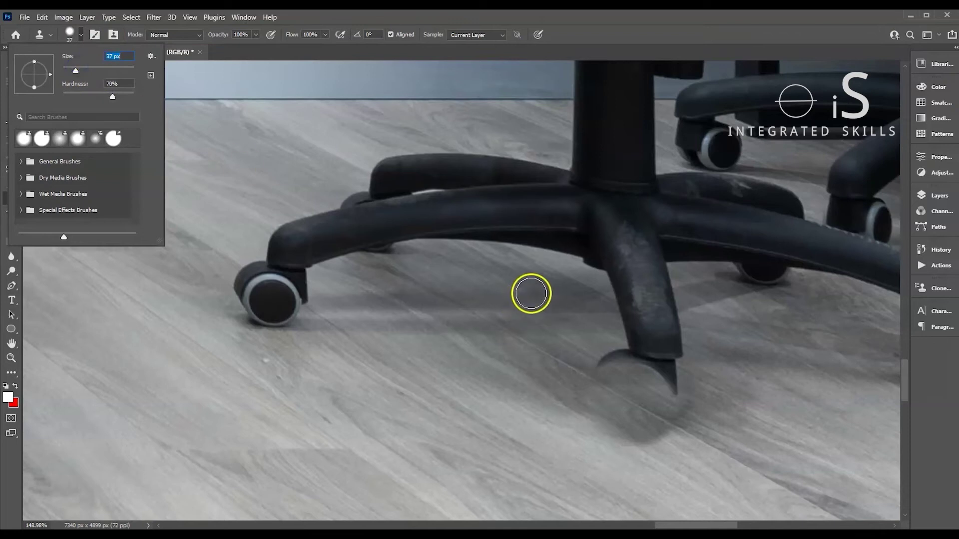
drag(69, 69, 67, 70)
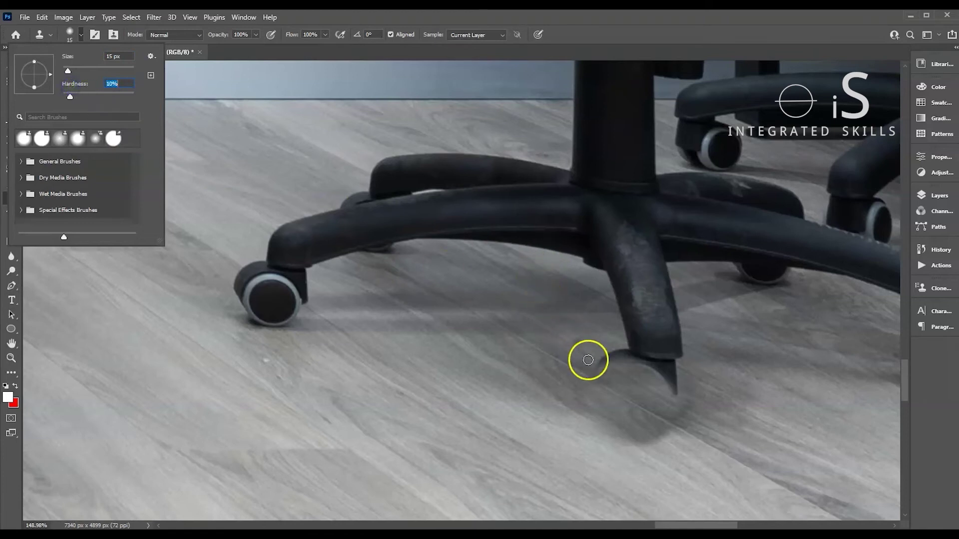
drag(71, 95, 100, 97)
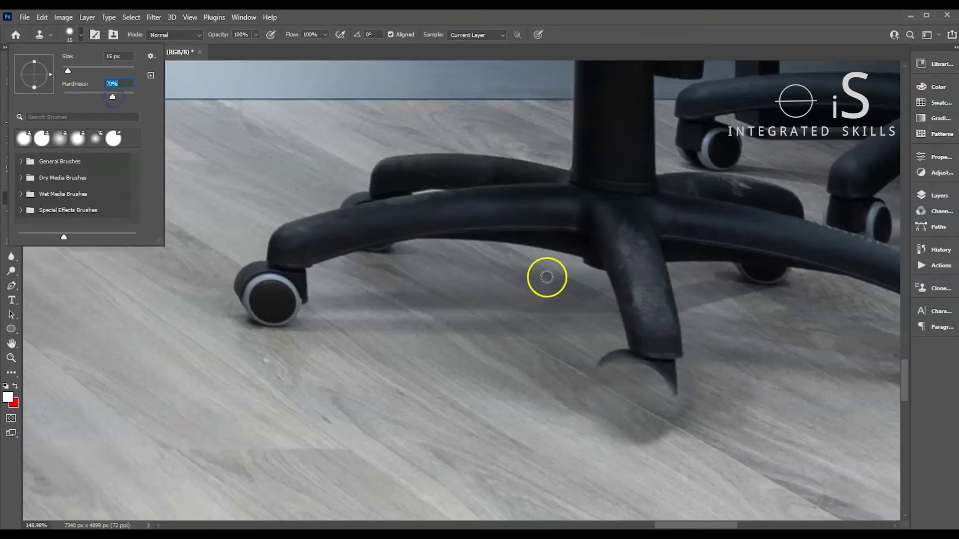
click(78, 37)
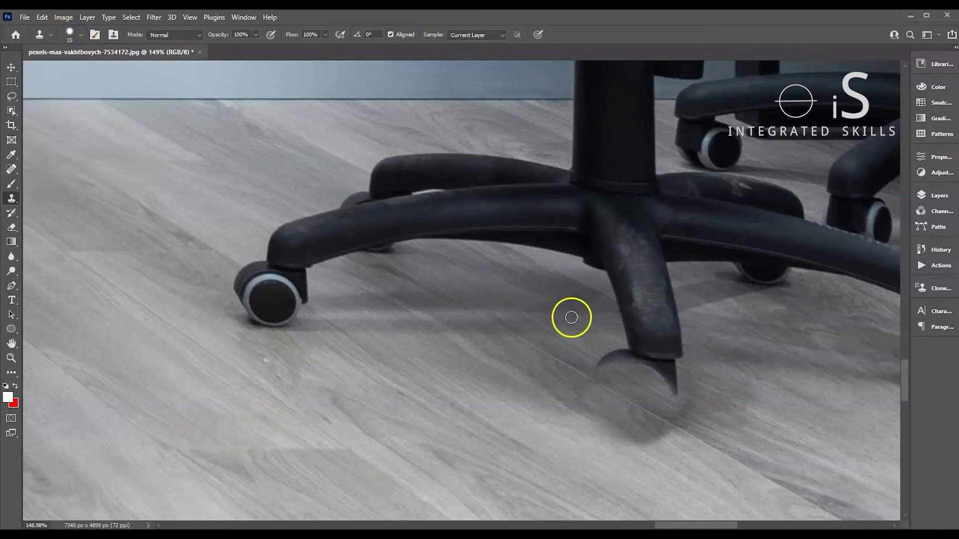
- Enlarge the clone brush to 125 px and reduce it to 40 px
key(bracketright)
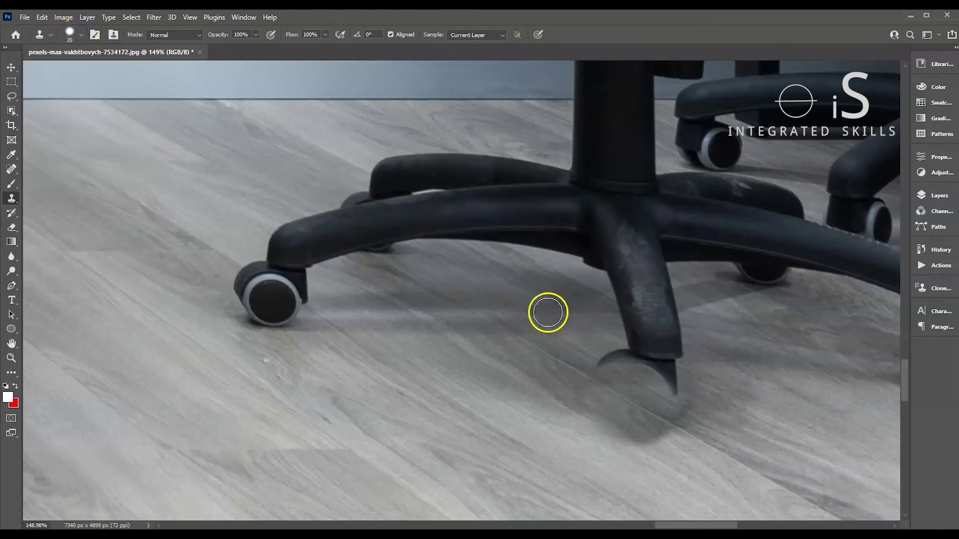
key(bracketright)
key(bracketright)
key(bracketright)
key(bracketright)
key(bracketright)
key(bracketright)
key(bracketright)
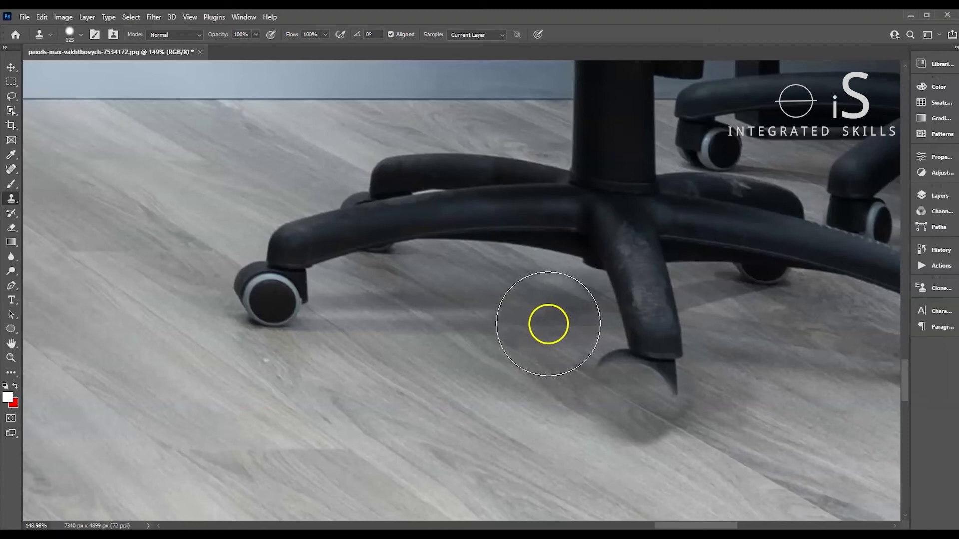
key(bracketleft)
key(bracketleft)
key(bracketleft)
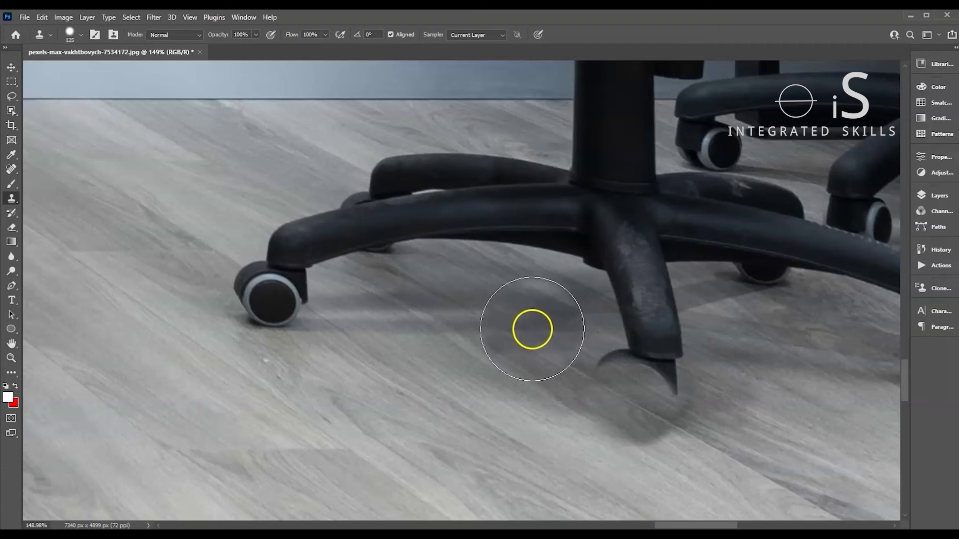
key(bracketleft)
key(bracketleft)
key(bracketleft)
key(bracketleft)
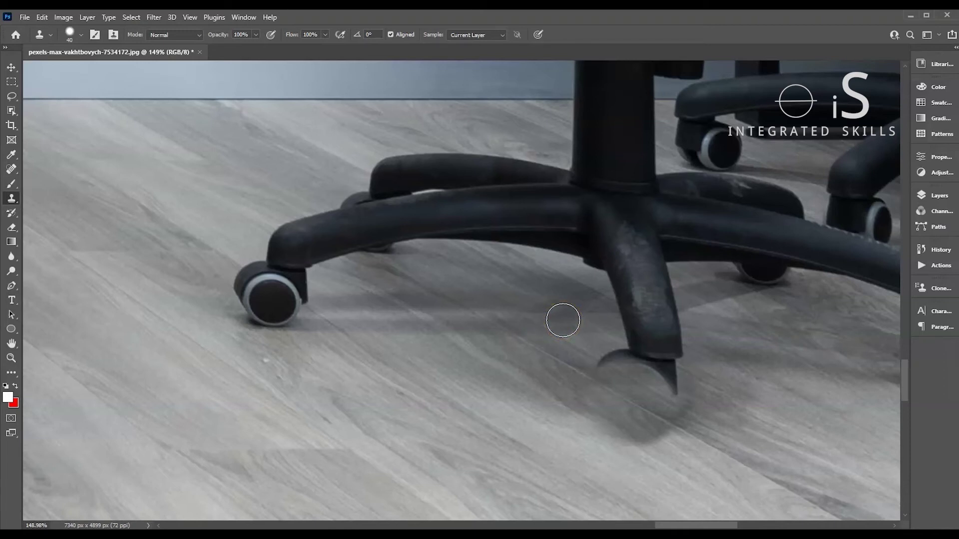
- Clone floor texture from both sides of the front leg over the remaining wheel edges and the shadow beside them
mouse_move(563, 320)
mouse_down()
mouse_move(597, 364)
mouse_move(629, 360)
mouse_move(681, 391)
mouse_move(591, 378)
mouse_move(594, 347)
mouse_move(585, 341)
mouse_move(592, 367)
mouse_move(580, 382)
mouse_move(545, 335)
mouse_move(593, 377)
mouse_move(582, 344)
mouse_up()
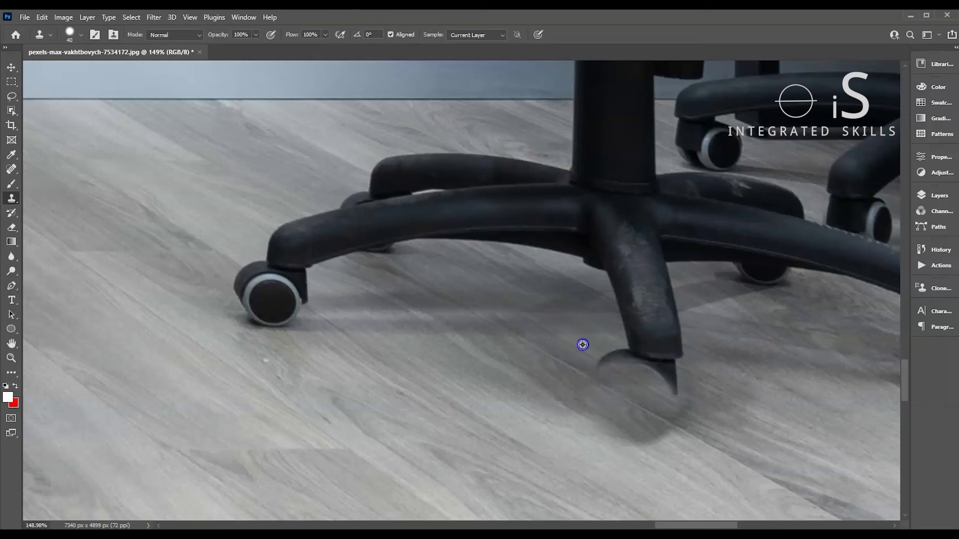
click(613, 364)
mouse_move(720, 404)
mouse_down()
mouse_move(708, 389)
mouse_move(721, 398)
mouse_move(672, 381)
mouse_move(709, 393)
mouse_up()
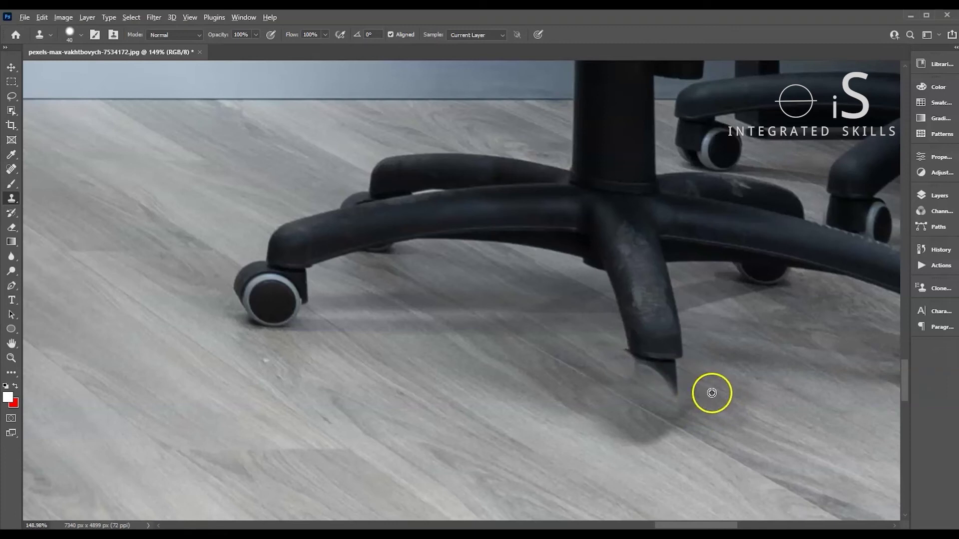
drag(711, 392, 686, 385)
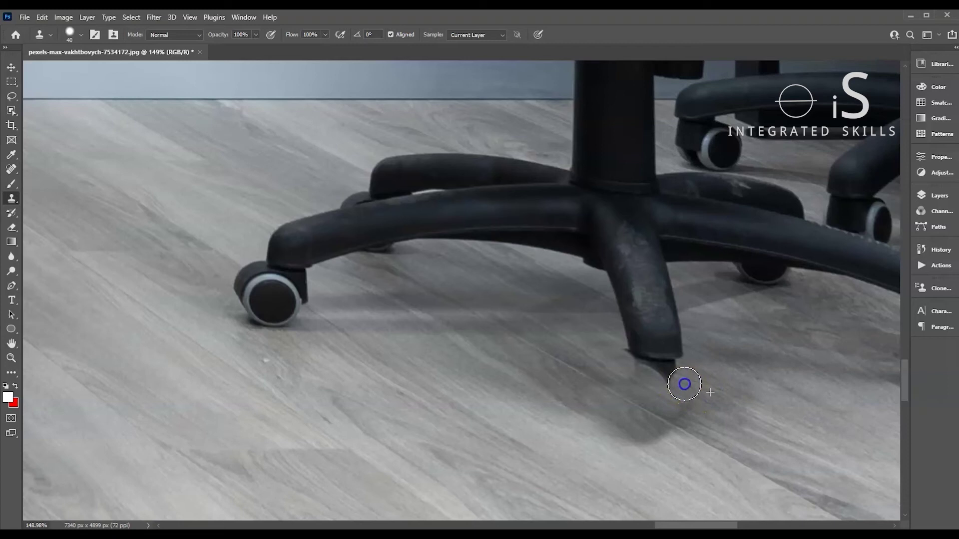
mouse_move(685, 387)
mouse_down()
mouse_move(778, 422)
mouse_move(775, 410)
mouse_move(741, 407)
mouse_move(689, 414)
mouse_move(751, 408)
mouse_move(737, 430)
mouse_move(634, 374)
mouse_move(609, 382)
mouse_move(655, 388)
mouse_move(699, 426)
mouse_move(610, 371)
mouse_move(675, 408)
mouse_move(627, 381)
mouse_move(720, 382)
mouse_move(718, 406)
mouse_move(743, 423)
mouse_move(696, 405)
mouse_move(726, 419)
mouse_up()
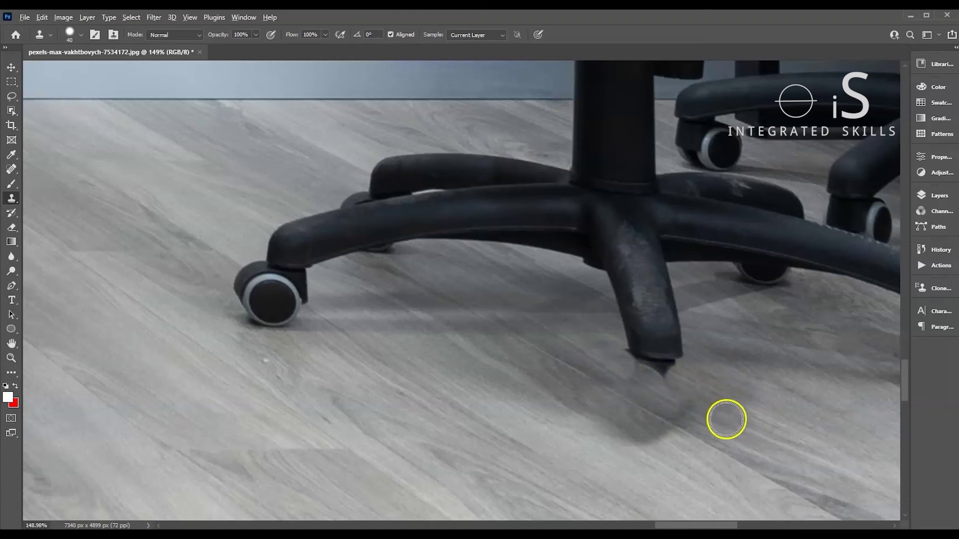
click(690, 409)
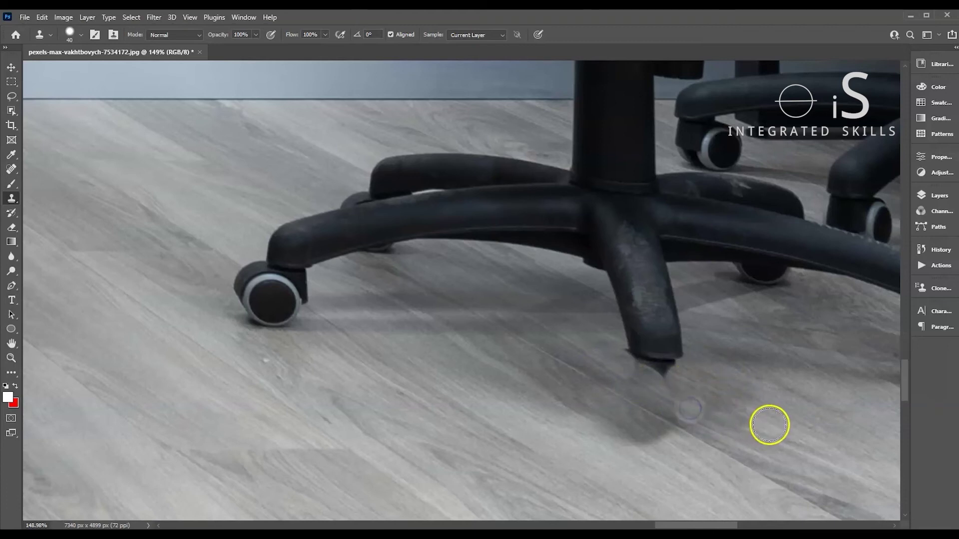
drag(695, 400, 755, 382)
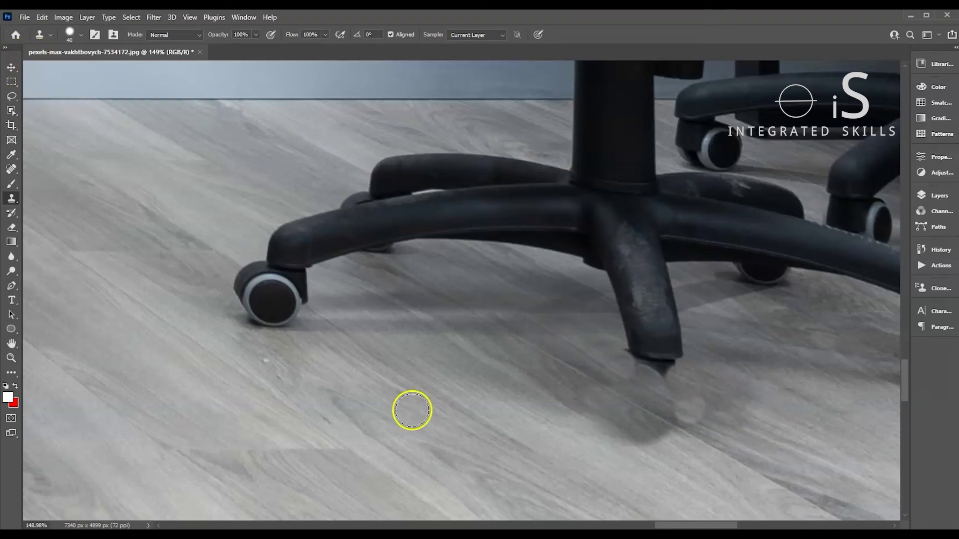
- Try cloning floor texture over the light patch beside the removed wheel and undo the last two strokes
scroll(395, 367, down, 8)
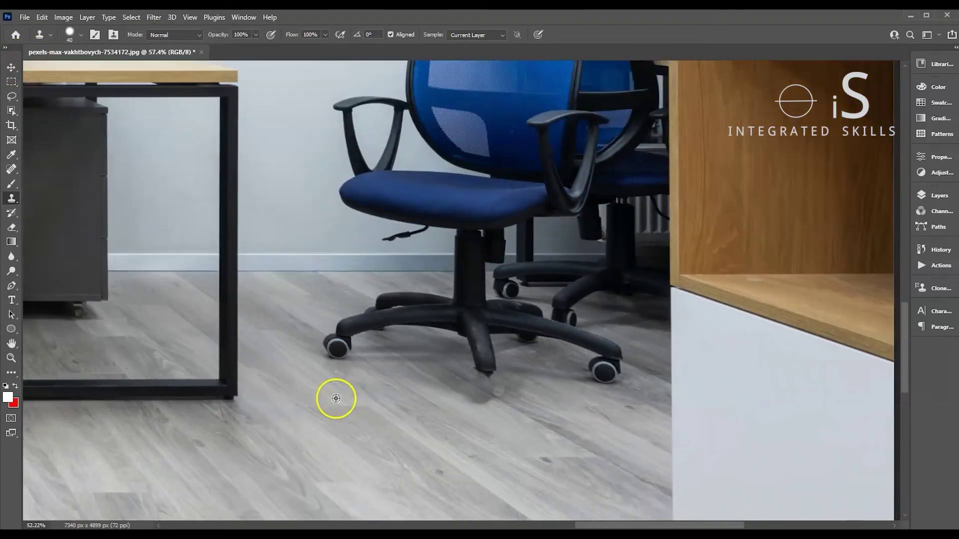
scroll(271, 427, down, 4)
scroll(264, 407, left, 6)
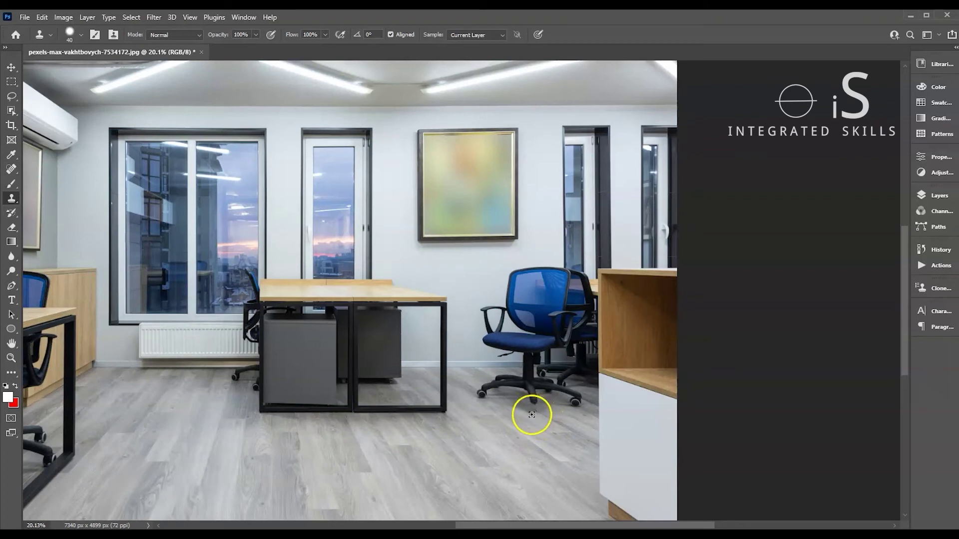
scroll(535, 413, up, 8)
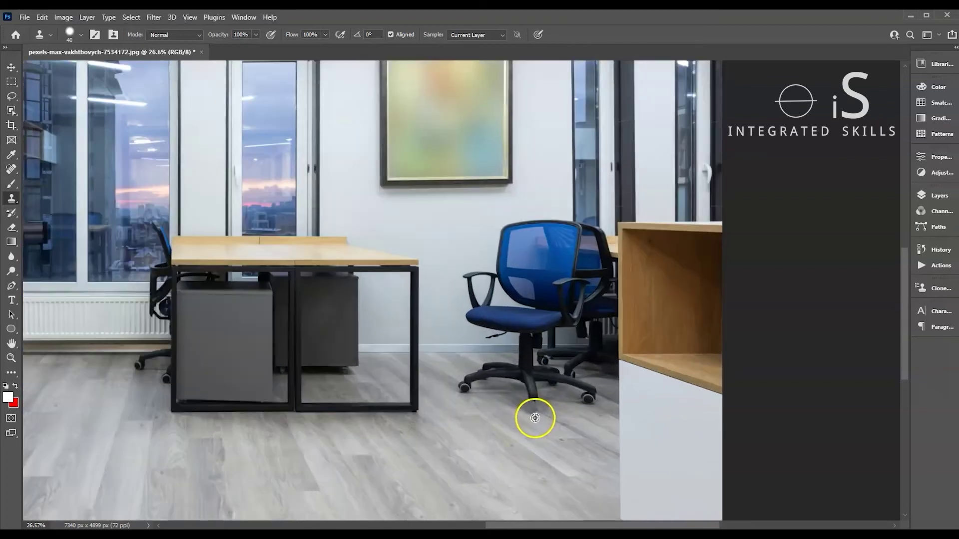
scroll(538, 418, up, 3)
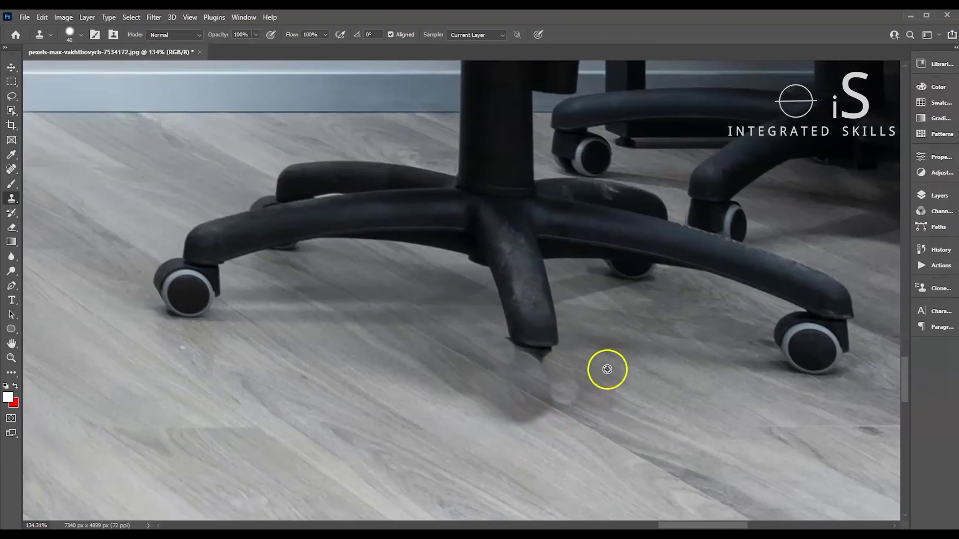
alt+click(617, 420)
click(587, 410)
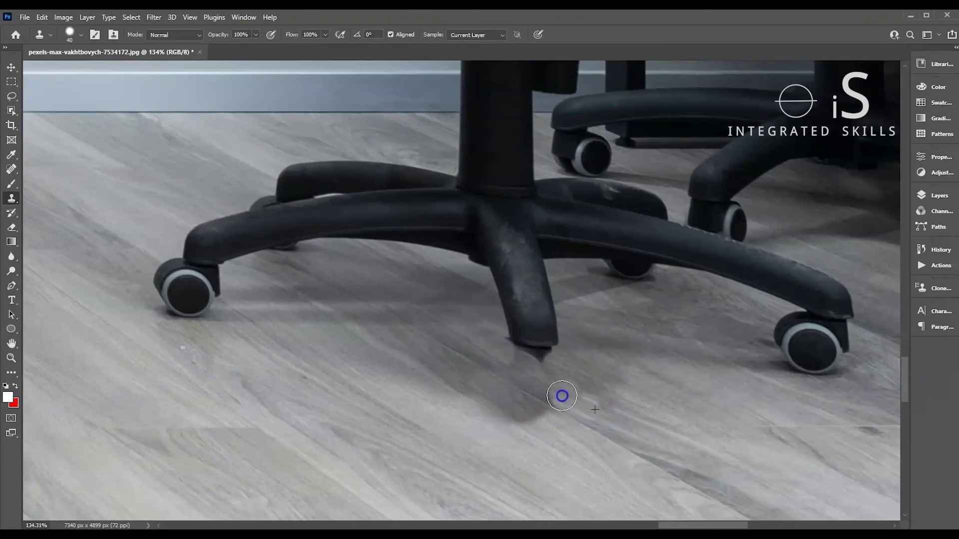
key(ctrl+z)
key(ctrl+z)
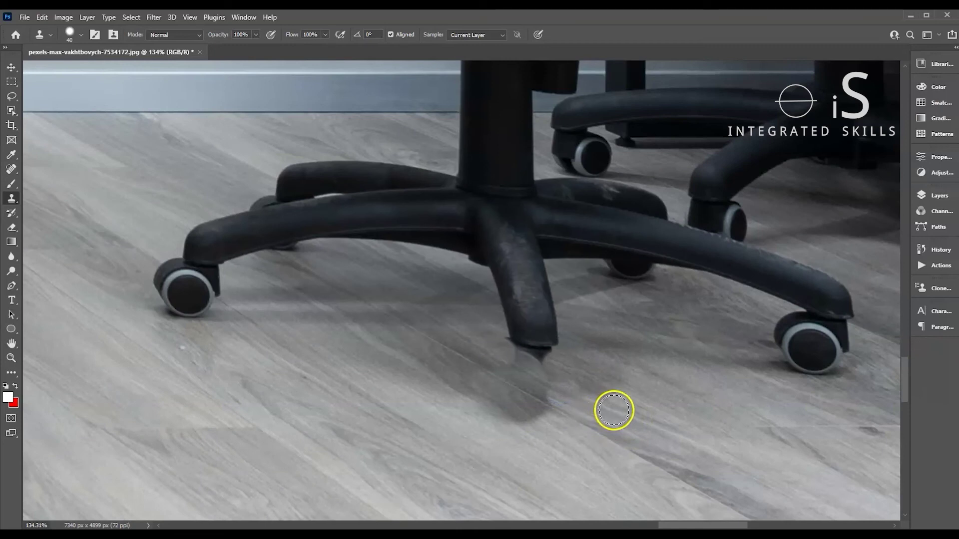
- Clone lighter floor planks over the edge of the dark smudge below the chair's front leg
click(606, 407)
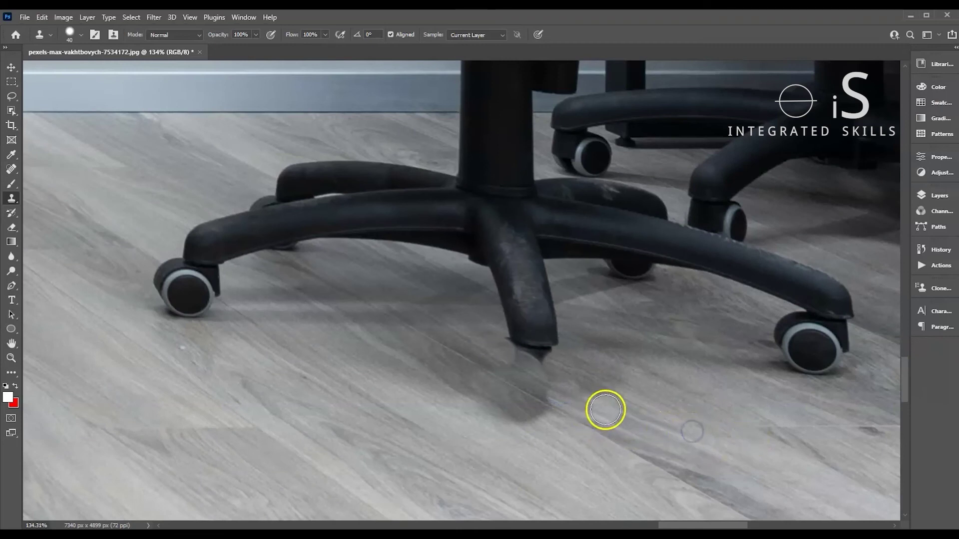
click(546, 371)
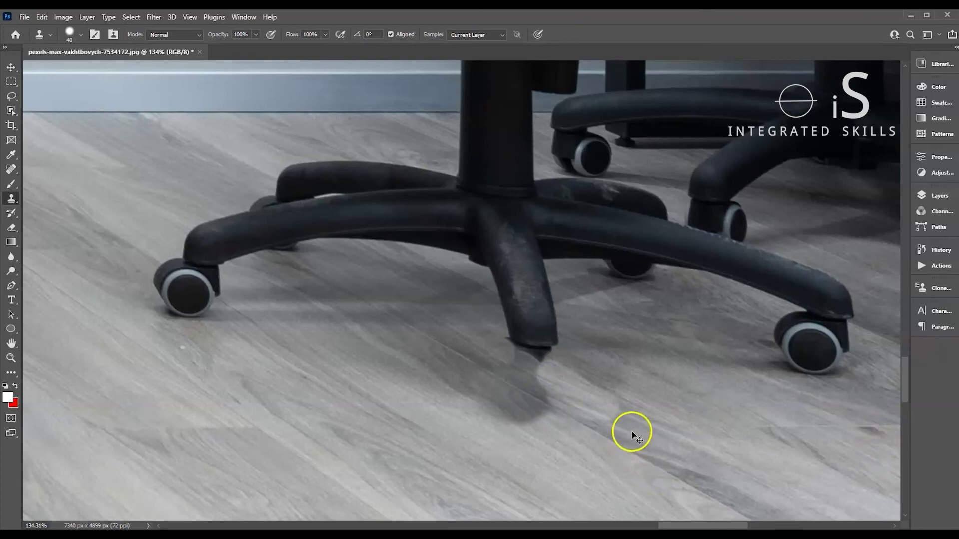